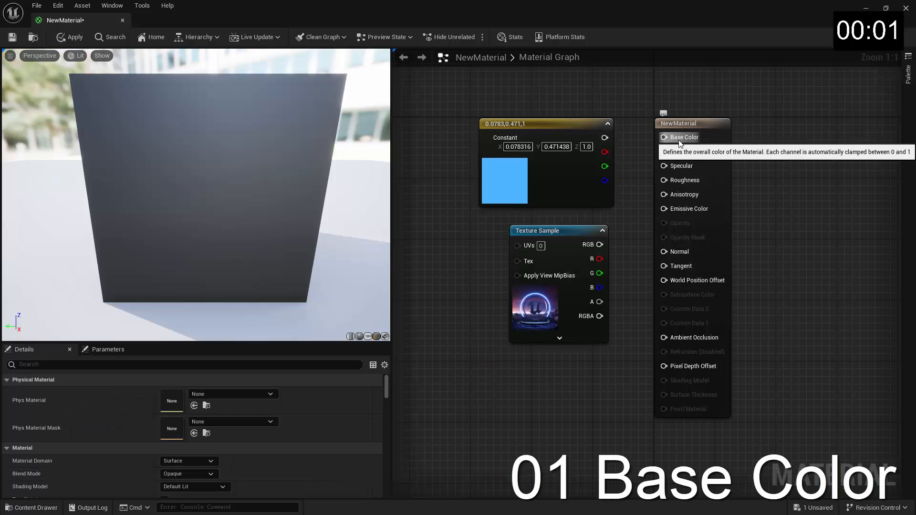
# Feed the material's Base Color from the blue colour constant, and replace it with the Texture Sample's RGB output
pyautogui.moveTo(605, 138); pyautogui.dragTo(664, 138)
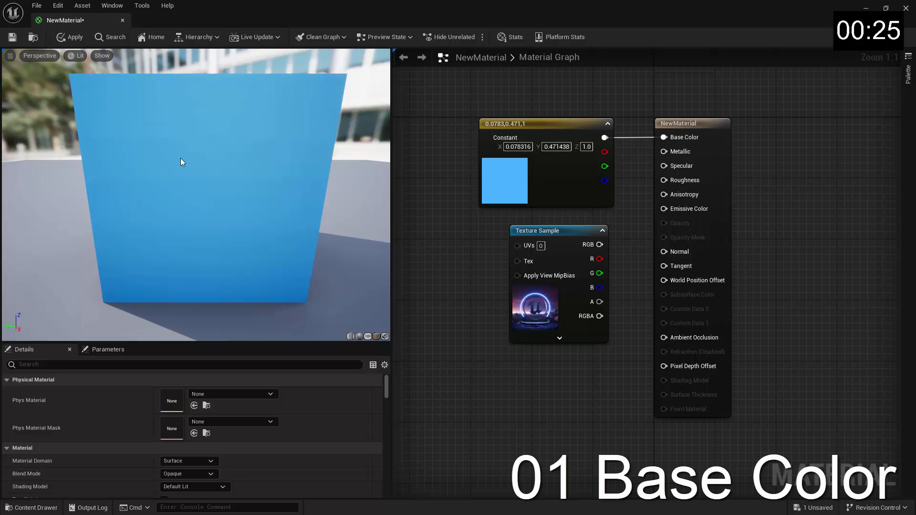
pyautogui.moveTo(599, 244); pyautogui.dragTo(663, 137)
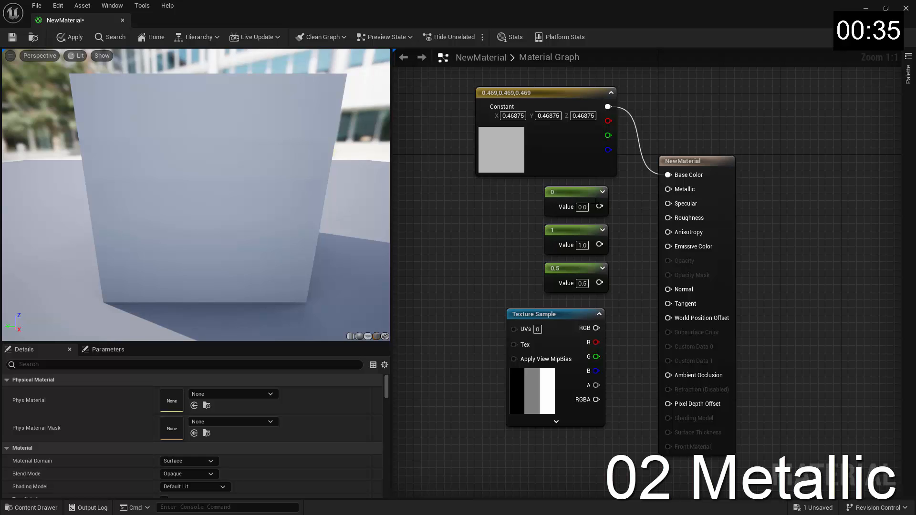
# Feed the Metallic input in turn from constants 0, 1 and 0.5, and finally from the striped Texture Sample's RGB output
pyautogui.moveTo(600, 206); pyautogui.dragTo(668, 190)
pyautogui.moveTo(600, 244); pyautogui.dragTo(667, 191)
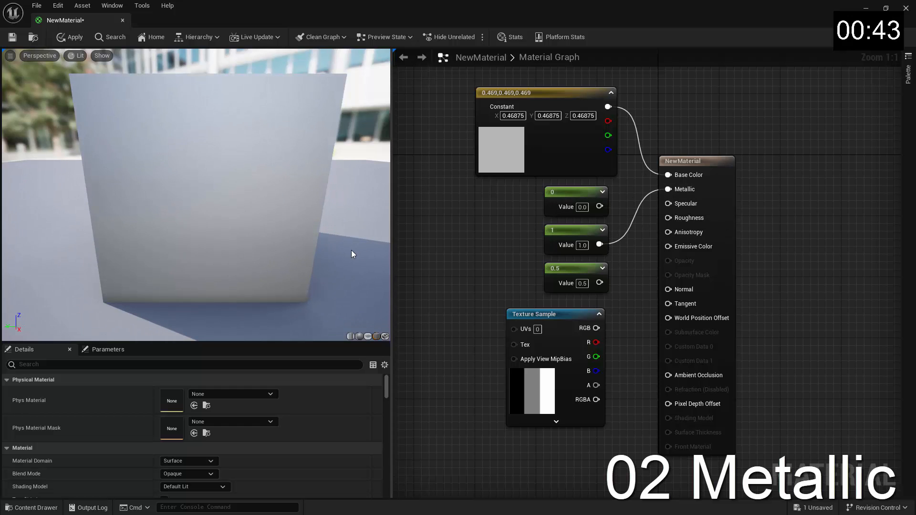
pyautogui.moveTo(599, 284); pyautogui.dragTo(668, 192)
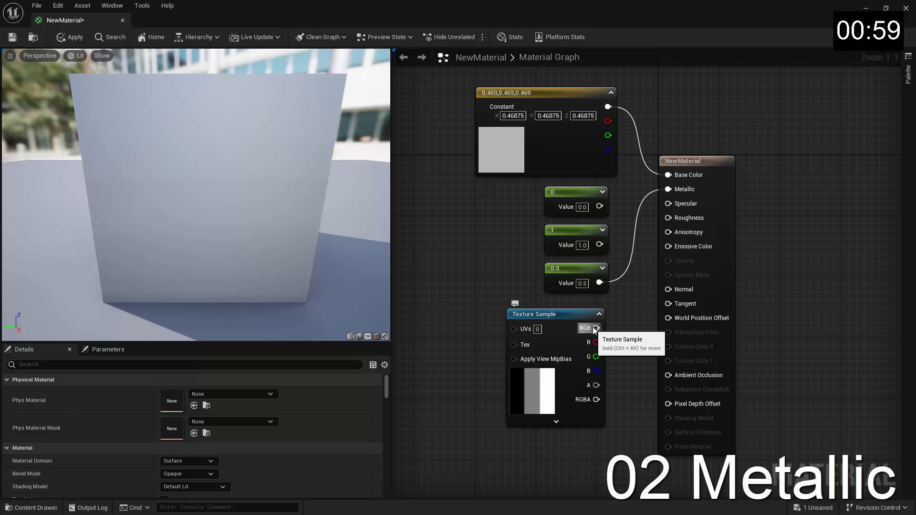
pyautogui.moveTo(597, 328); pyautogui.dragTo(669, 190)
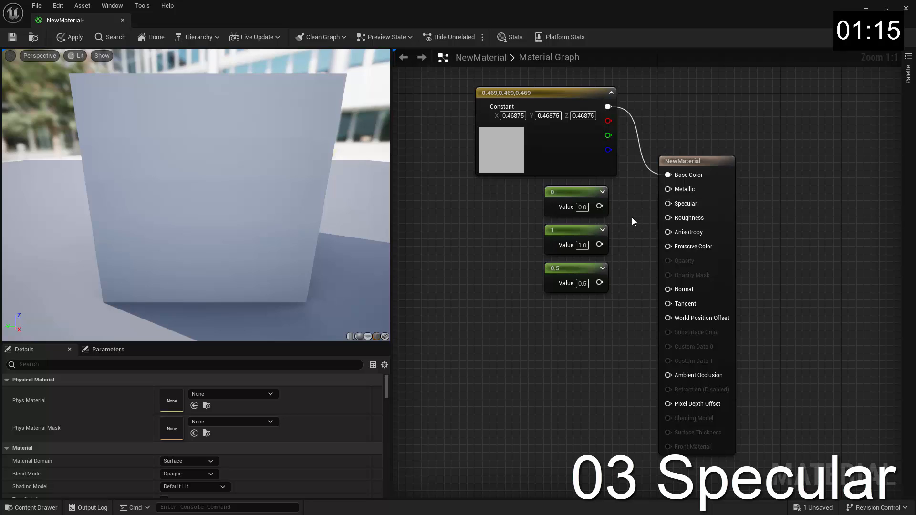
# Feed the Specular input in turn from the constants 0, 1 and 0.5
pyautogui.moveTo(599, 206); pyautogui.dragTo(668, 204)
pyautogui.moveTo(600, 244); pyautogui.dragTo(668, 204)
pyautogui.moveTo(599, 282); pyautogui.dragTo(668, 205)
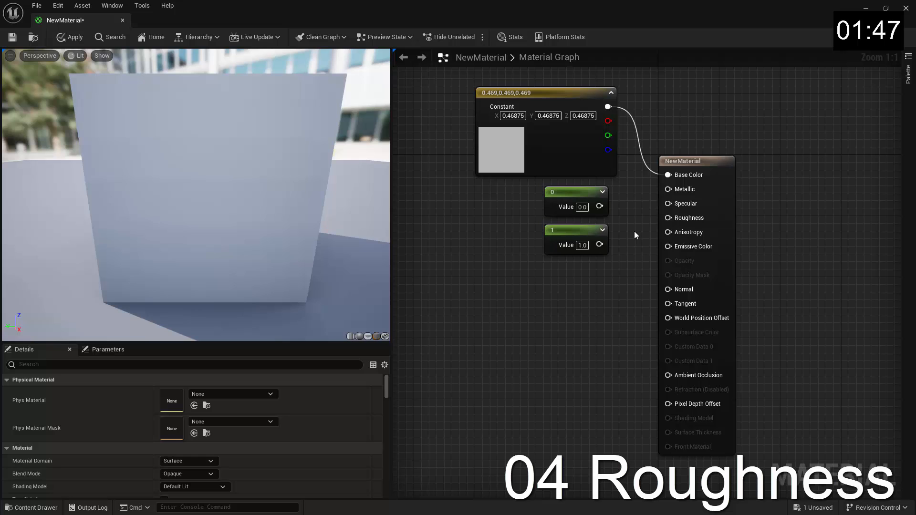
# Feed the Roughness input from constant 0, and replace that connection with constant 1
pyautogui.moveTo(599, 206); pyautogui.dragTo(667, 218)
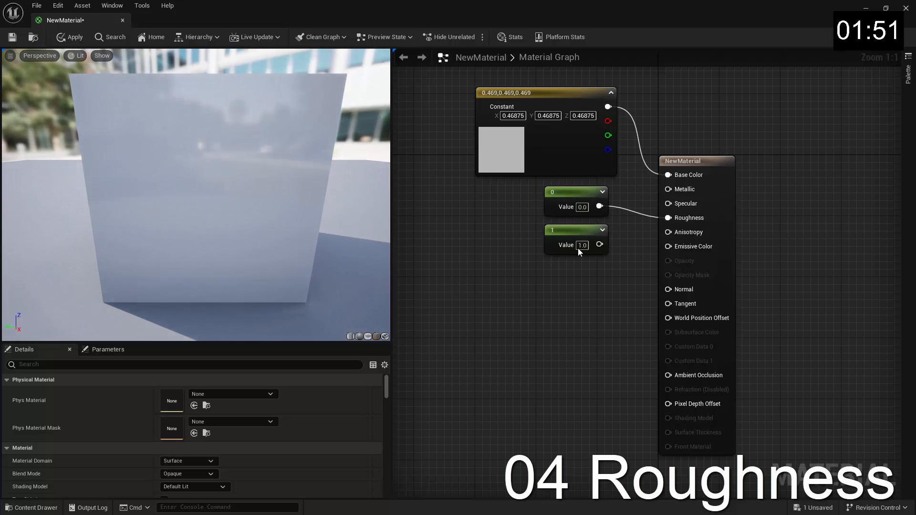
pyautogui.moveTo(599, 245); pyautogui.dragTo(668, 218)
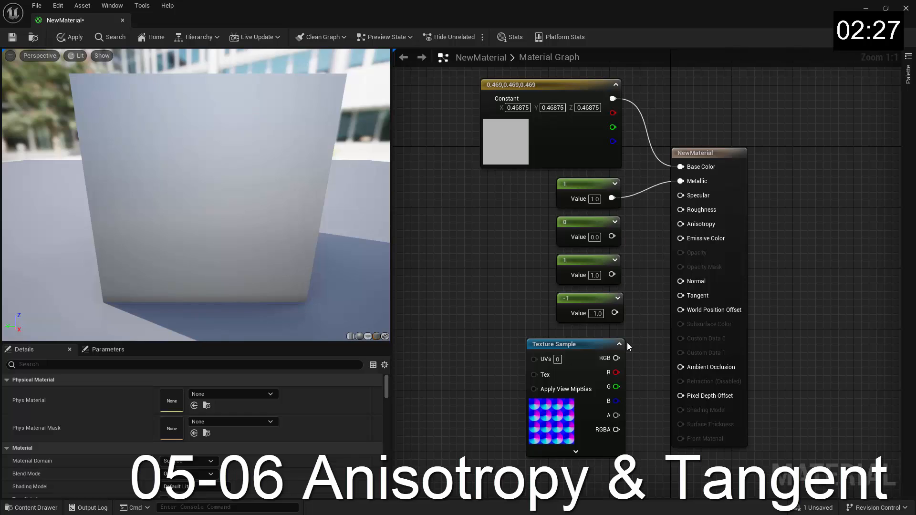
# Connect the Texture Sample's RGB to Tangent and feed Anisotropy in turn from the unconnected constants 0, 1 and -1
pyautogui.moveTo(616, 358); pyautogui.dragTo(681, 296)
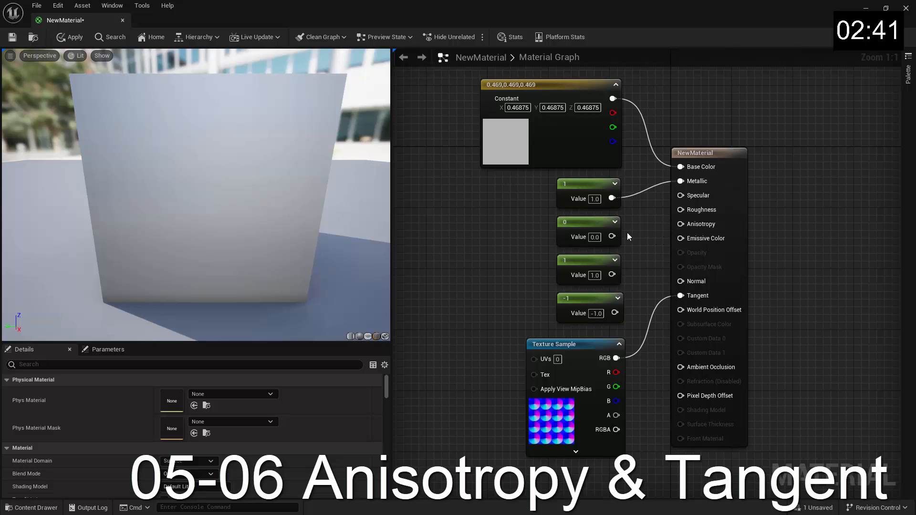
pyautogui.moveTo(612, 237); pyautogui.dragTo(681, 223)
pyautogui.moveTo(661, 242); pyautogui.dragTo(681, 224)
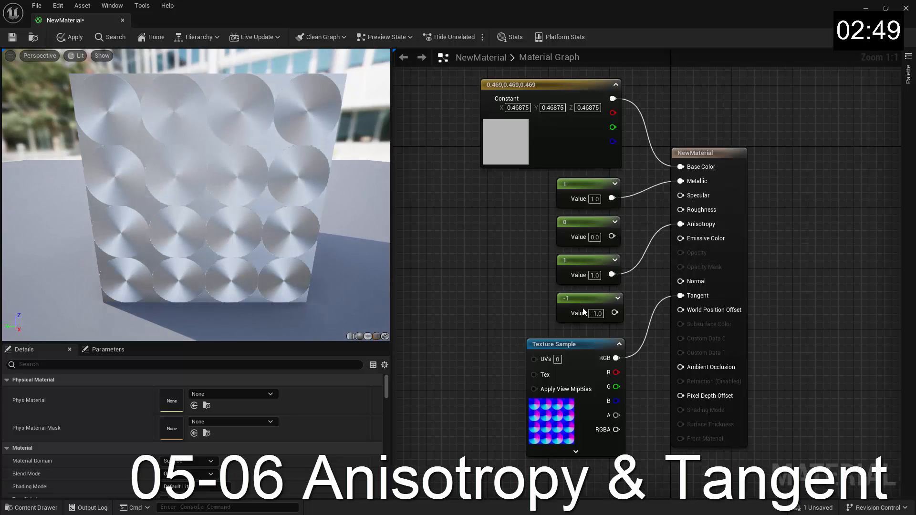
pyautogui.moveTo(615, 313); pyautogui.dragTo(681, 224)
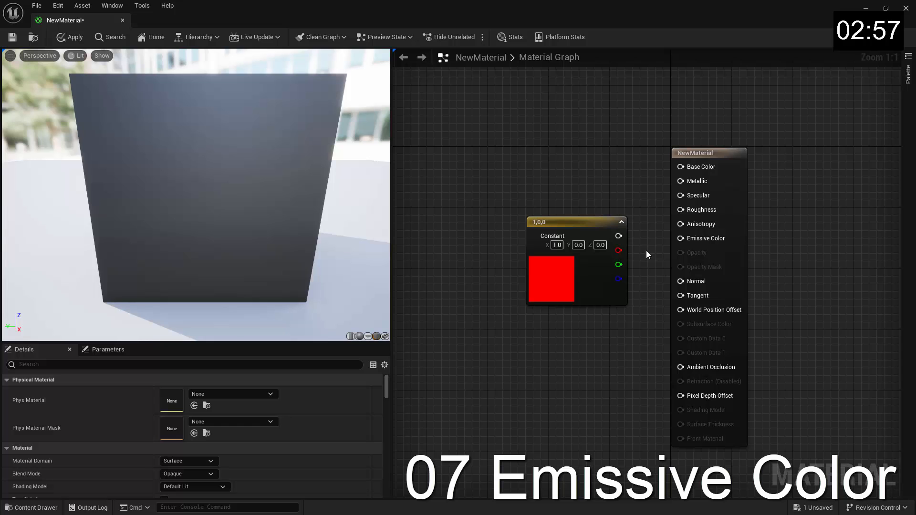
# Connect the red colour constant to Emissive Color and set the constant's X value to 10
pyautogui.moveTo(617, 236); pyautogui.dragTo(681, 239)
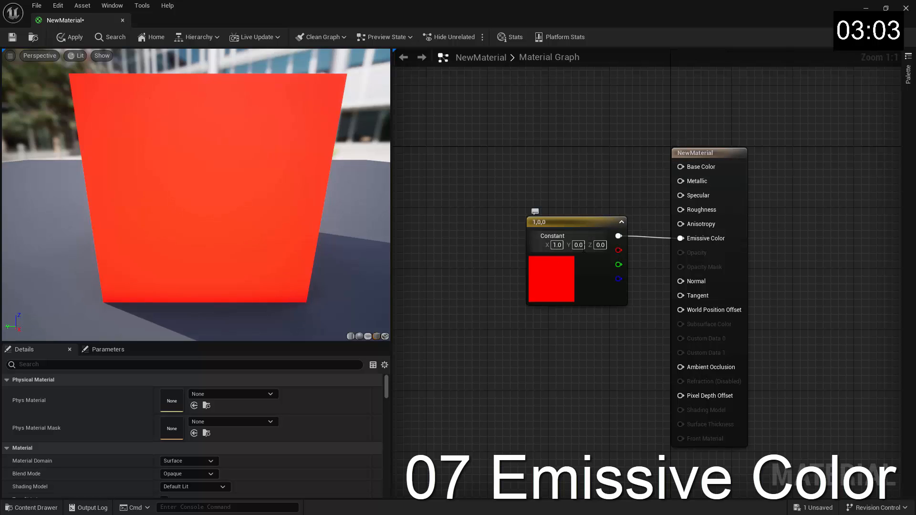
pyautogui.click(558, 245)
pyautogui.write('10')
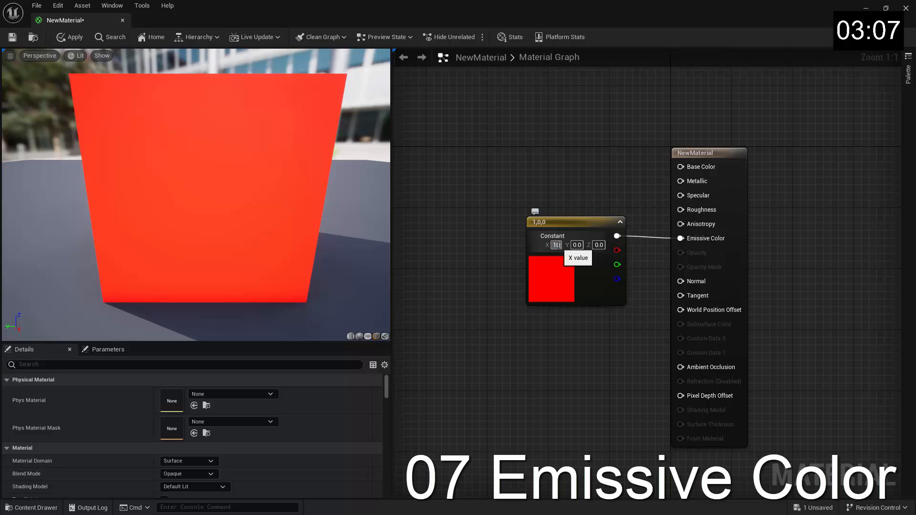
pyautogui.press('Return')
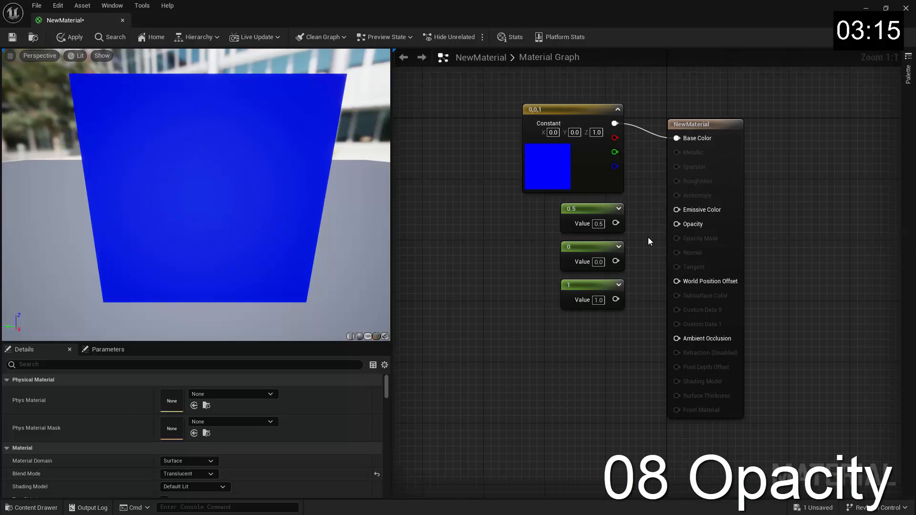
# Feed the translucent material's Opacity input in turn from the constants 0.5, 0 and 1
pyautogui.moveTo(616, 223); pyautogui.dragTo(676, 224)
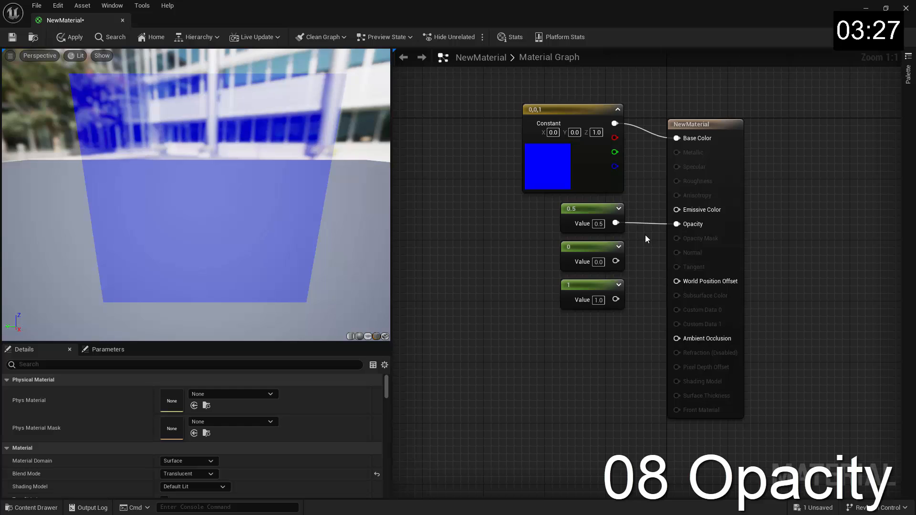
pyautogui.moveTo(615, 261); pyautogui.dragTo(678, 225)
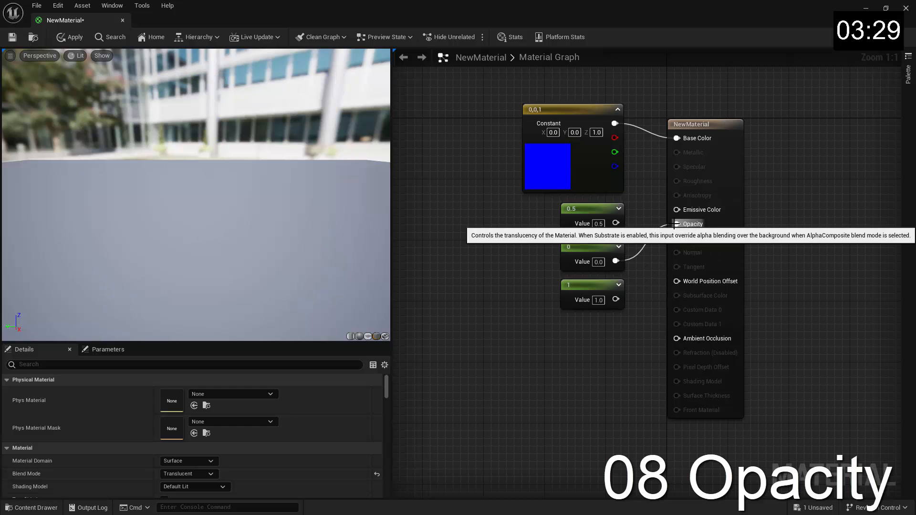
pyautogui.moveTo(615, 299); pyautogui.dragTo(678, 223)
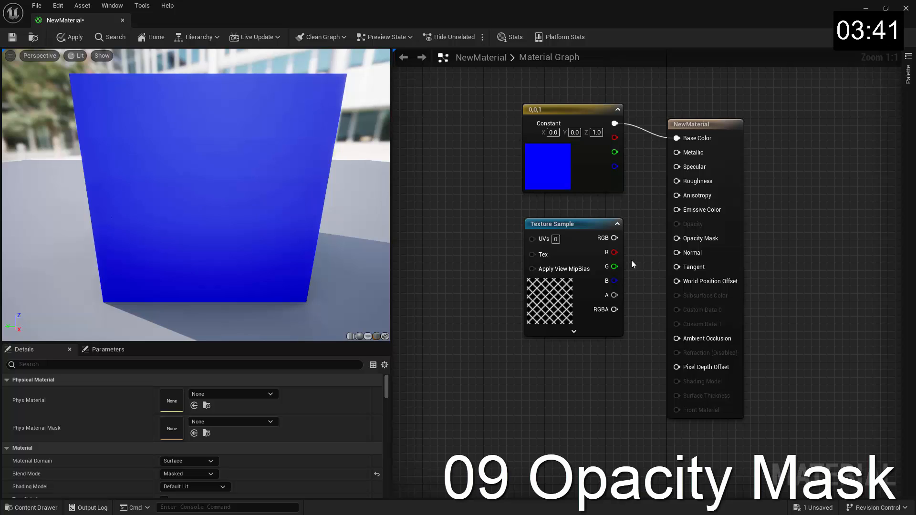
# Connect the lattice texture's RGB to Opacity Mask in the masked material, and the brick texture's RGB to Normal in the opaque one
pyautogui.moveTo(614, 238); pyautogui.dragTo(677, 239)
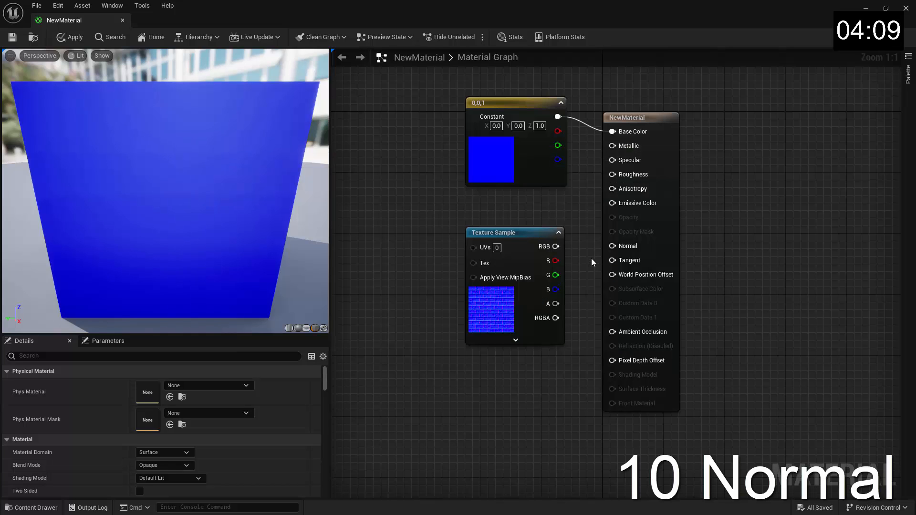
pyautogui.moveTo(556, 246); pyautogui.dragTo(613, 248)
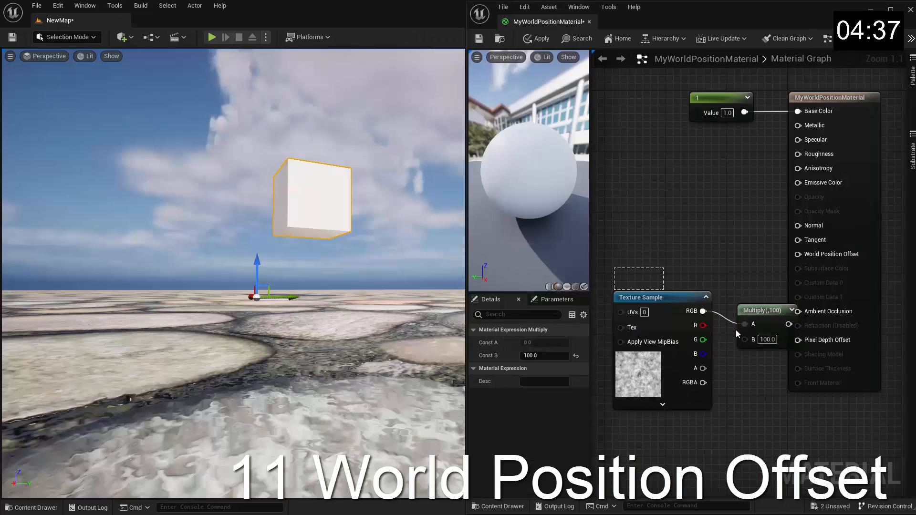
# Connect the Multiply node, together with its texture, to World Position Offset and apply the material changes
pyautogui.click(654, 296)
pyautogui.moveTo(757, 317); pyautogui.dragTo(734, 287, button='right')
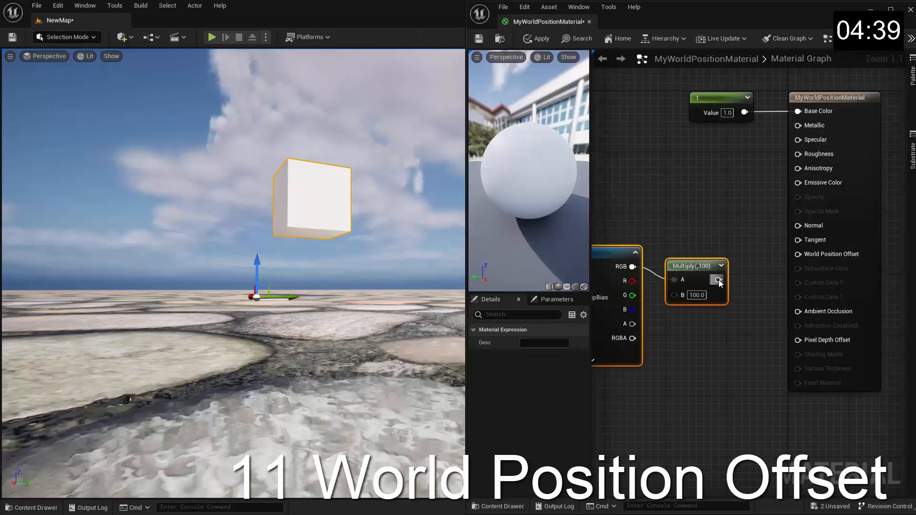
pyautogui.moveTo(718, 280); pyautogui.dragTo(798, 254)
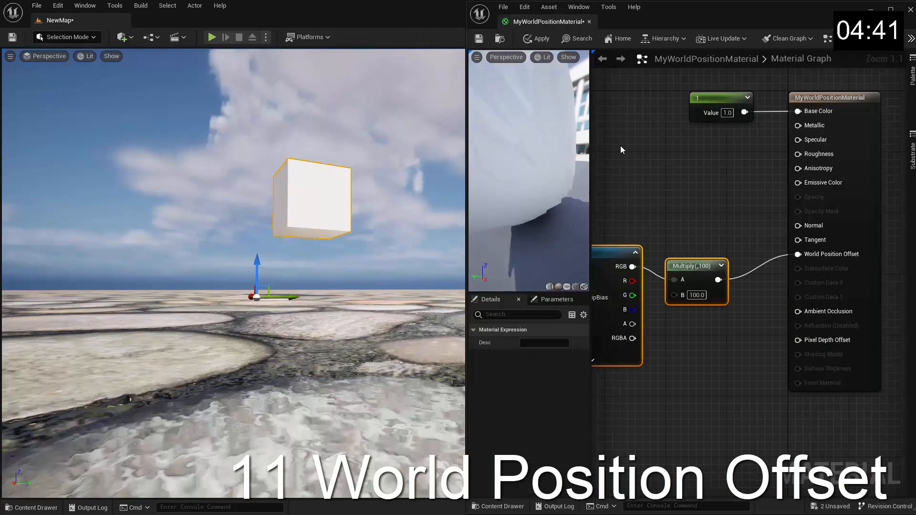
pyautogui.click(541, 39)
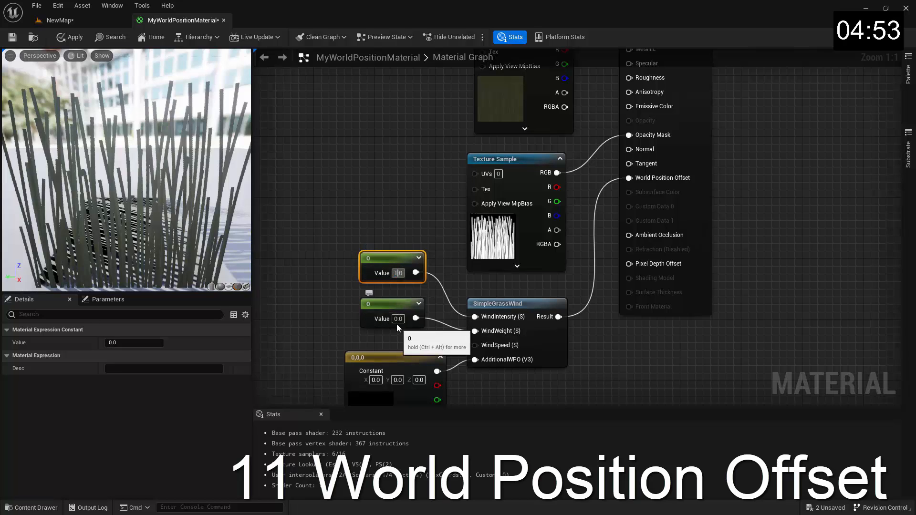
# Set the constant feeding SimpleGrassWind's WindWeight to 1 and close the material statistics
pyautogui.click(398, 322)
pyautogui.write('1')
pyautogui.press('Return')
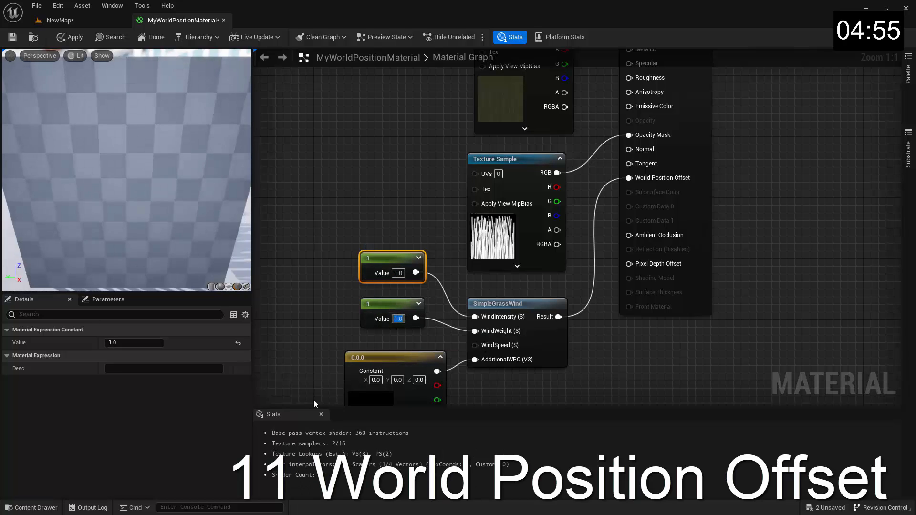
pyautogui.click(320, 414)
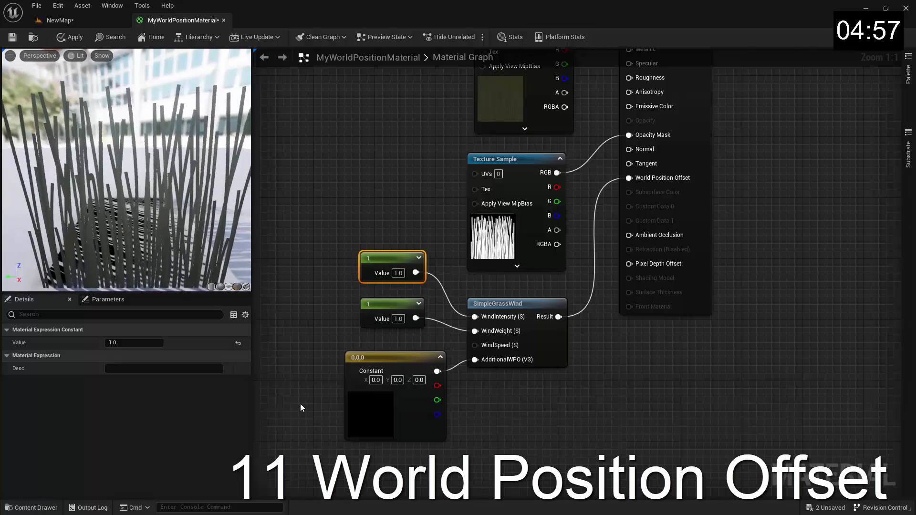
pyautogui.click(310, 392)
pyautogui.moveTo(308, 394); pyautogui.dragTo(318, 386, button='right')
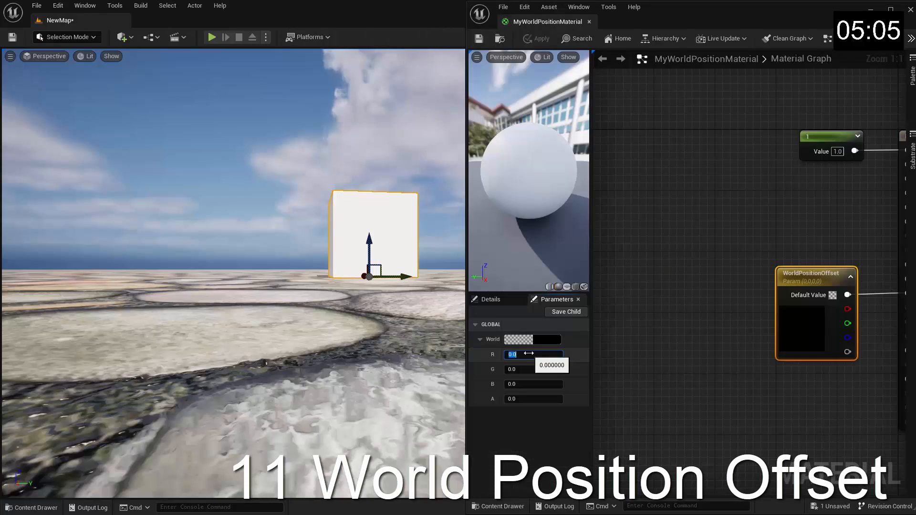
# Set the WorldPositionOffset parameter's R and G channels to 100 and its B channel to 10
pyautogui.write('00')
pyautogui.press('Return')
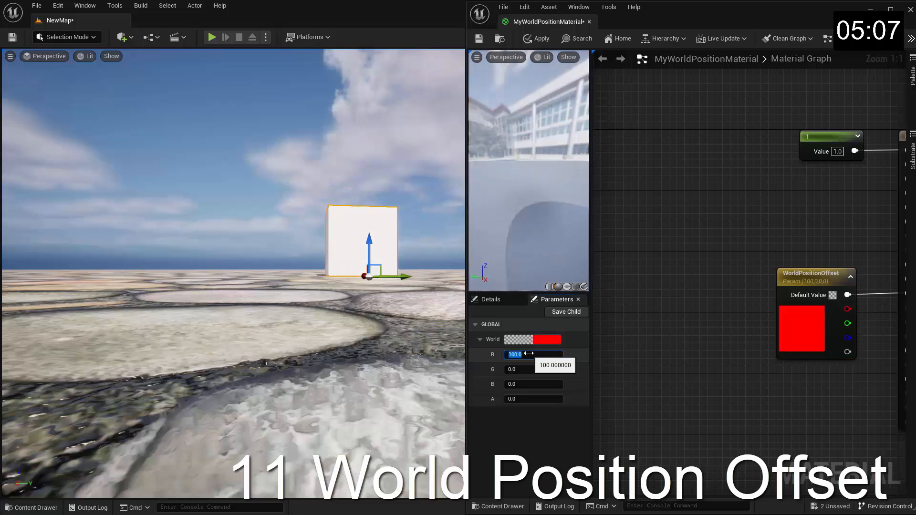
pyautogui.click(520, 371)
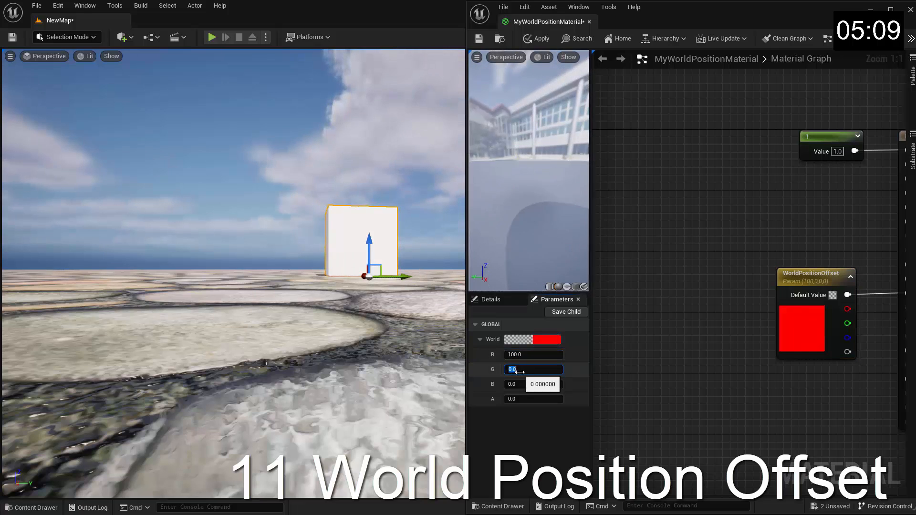
pyautogui.write('100')
pyautogui.press('Return')
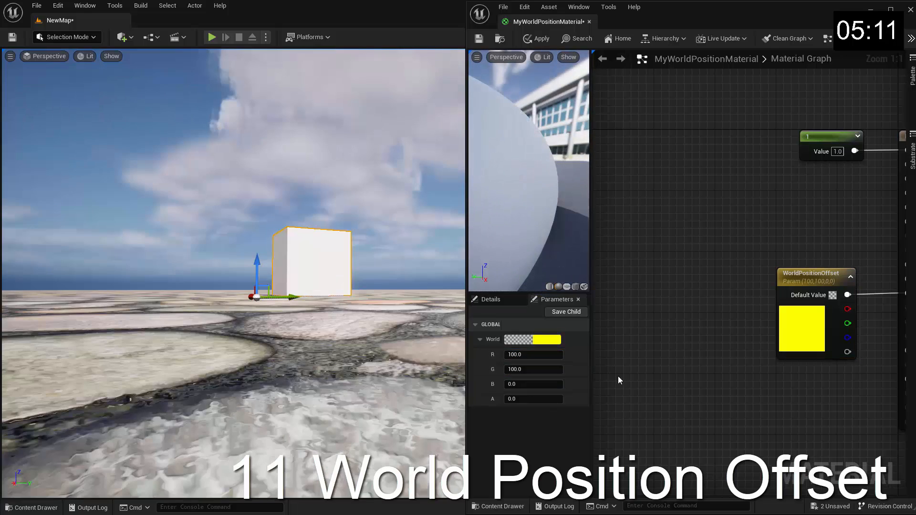
pyautogui.click(537, 385)
pyautogui.write('10')
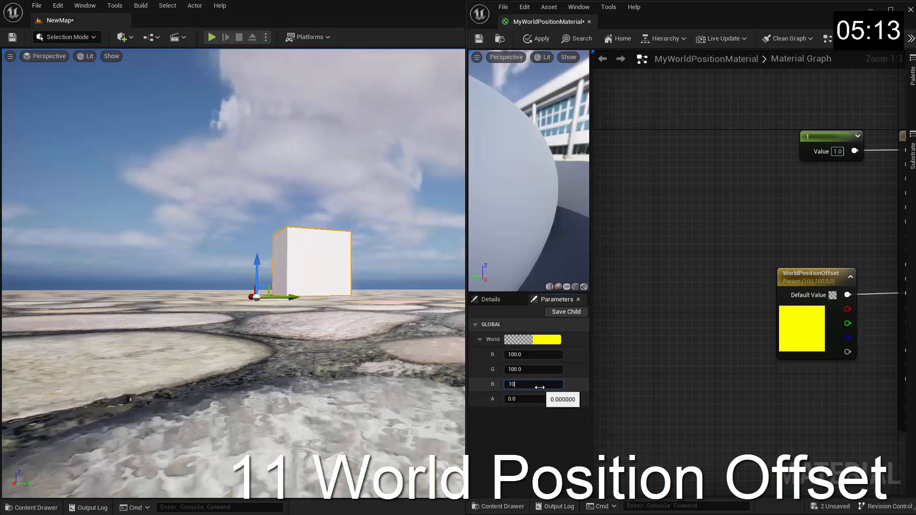
pyautogui.press('Return')
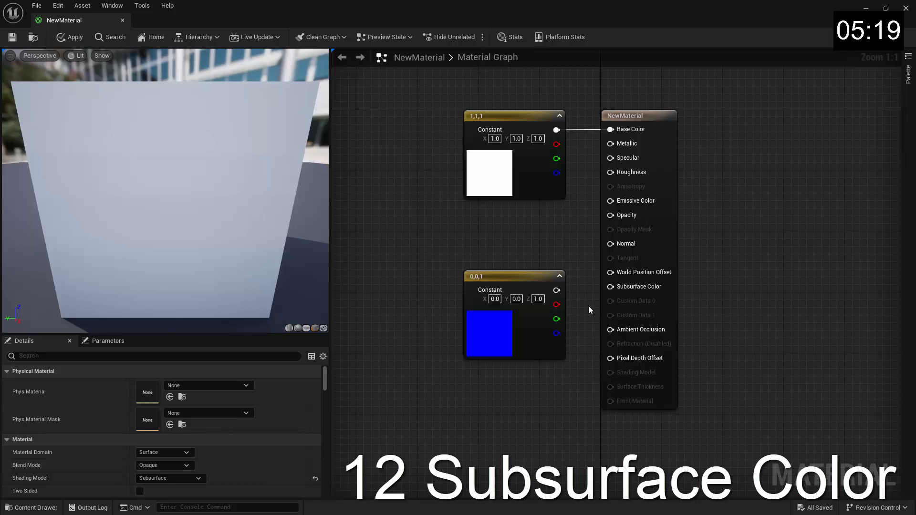
# Connect the blue colour constant to Subsurface Color and show the available Shading Model options
pyautogui.moveTo(556, 290); pyautogui.dragTo(608, 287)
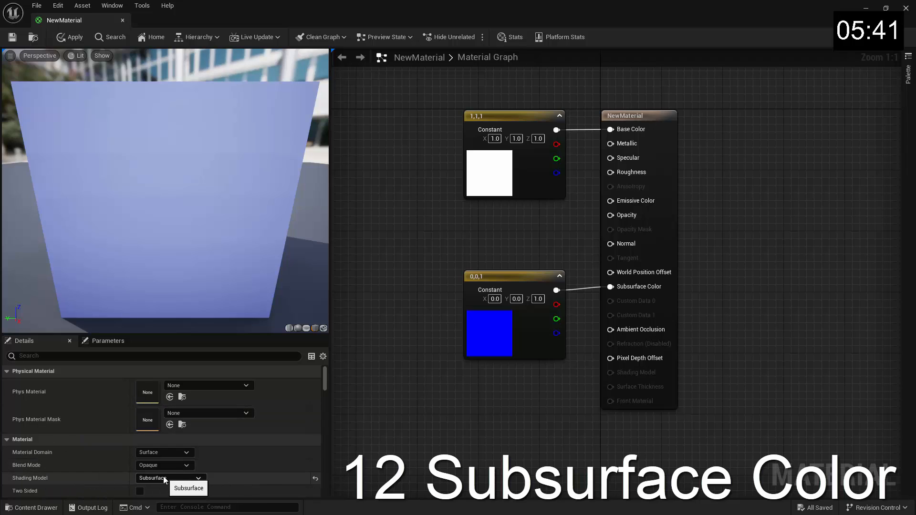
pyautogui.click(199, 478)
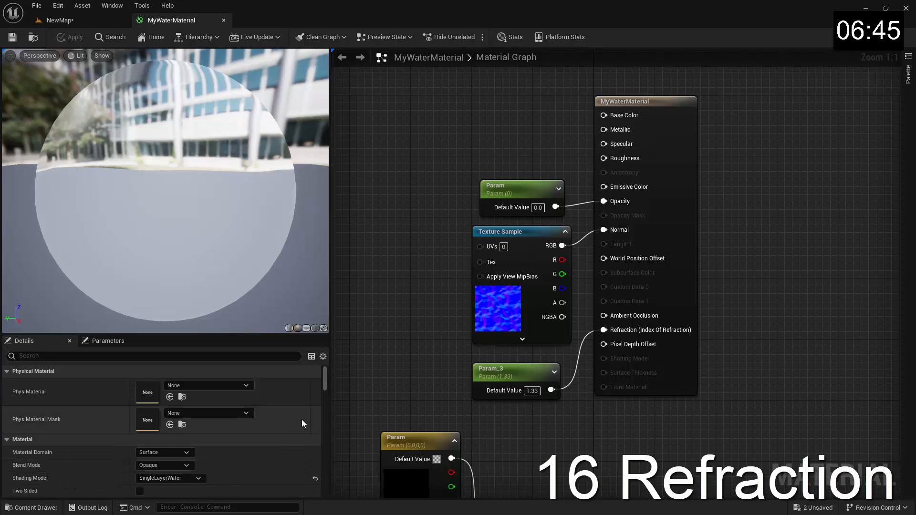
# Locate the water material's Refraction settings and show the available Refraction Method options
pyautogui.moveTo(323, 382); pyautogui.dragTo(328, 477)
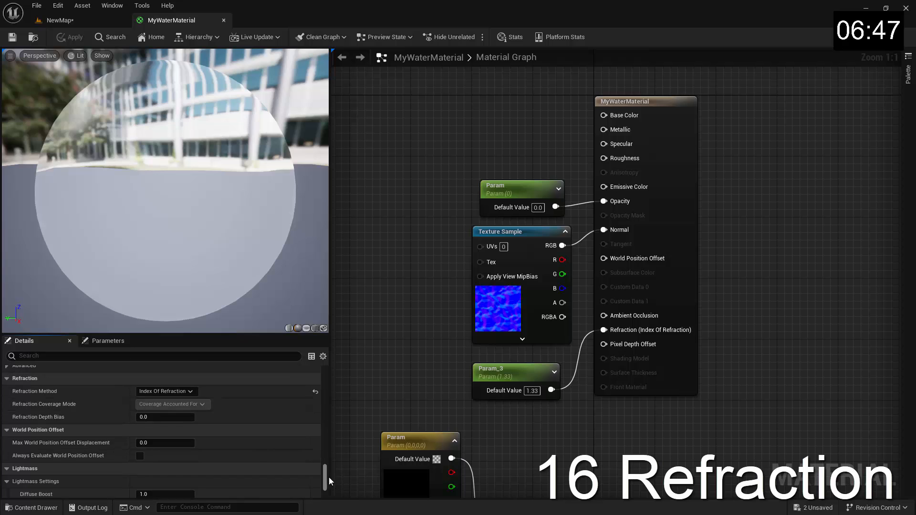
pyautogui.click(190, 392)
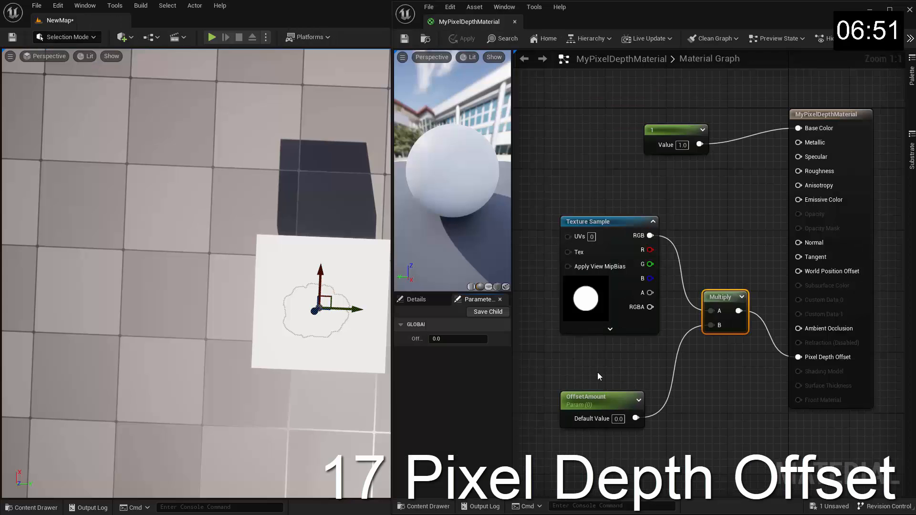
# Set the OffsetAmount parameter to 3, 20 and finally 100, and inspect the pixel depth offset in the level
pyautogui.click(451, 339)
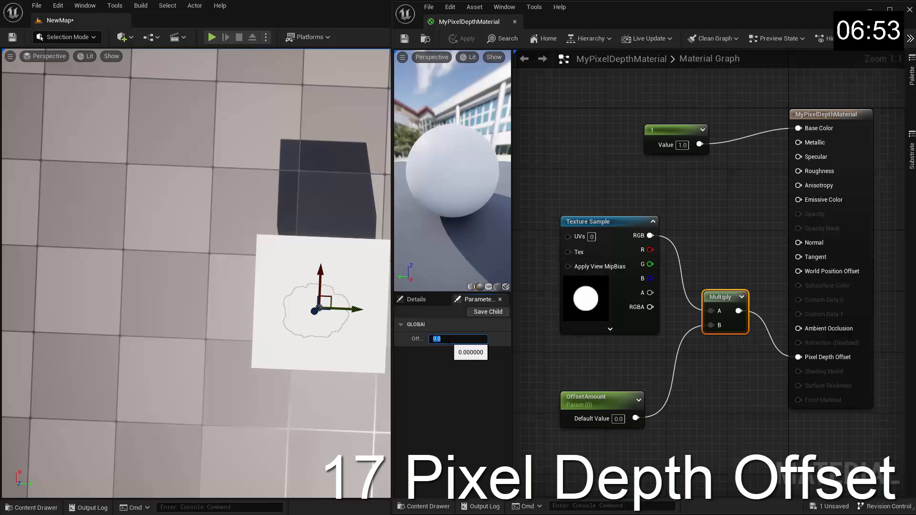
pyautogui.write('3')
pyautogui.press('Return')
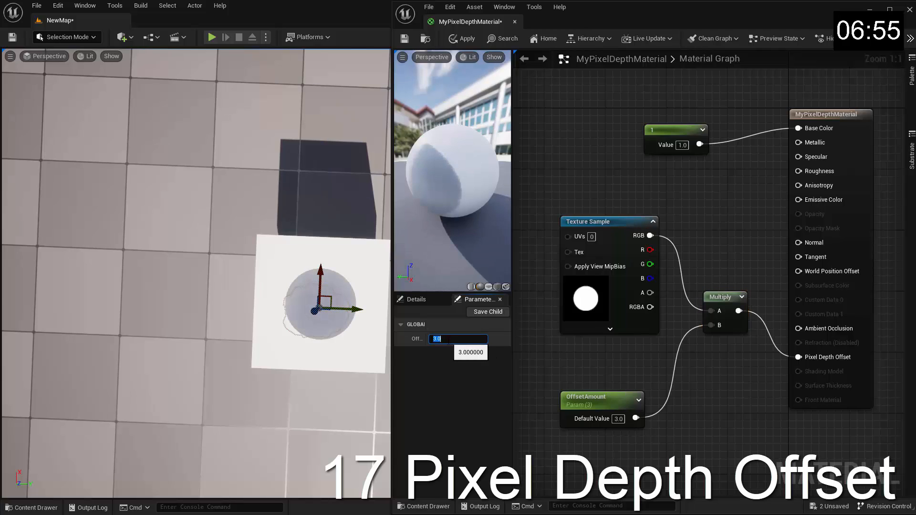
pyautogui.write('20')
pyautogui.press('Return')
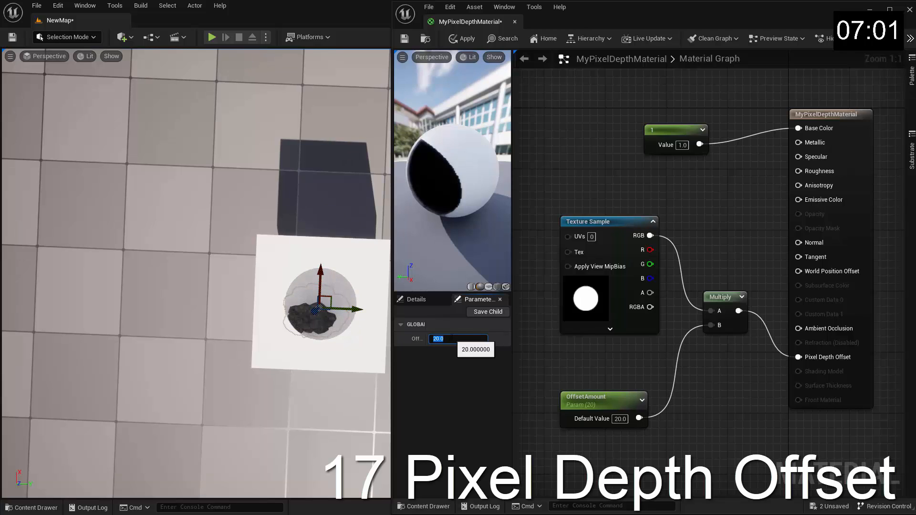
pyautogui.write('1')
pyautogui.press('Return')
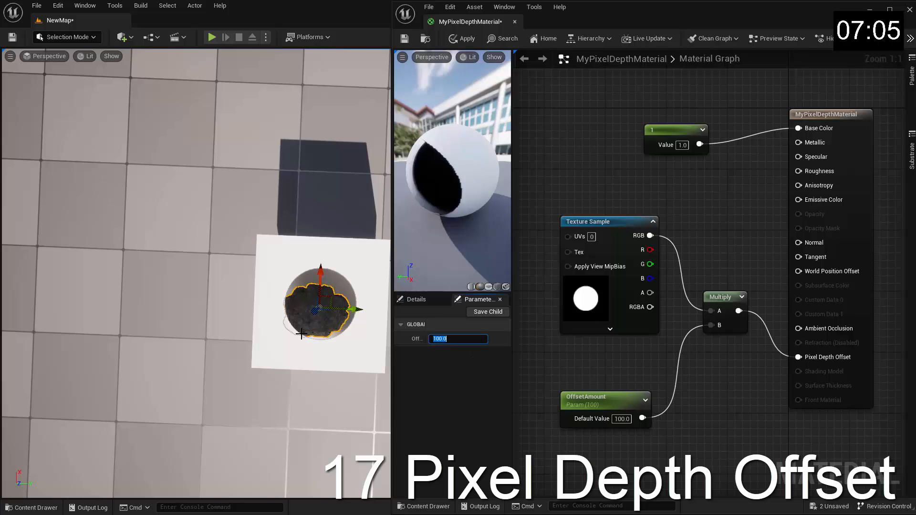
pyautogui.moveTo(301, 334); pyautogui.dragTo(377, 344, button='right')
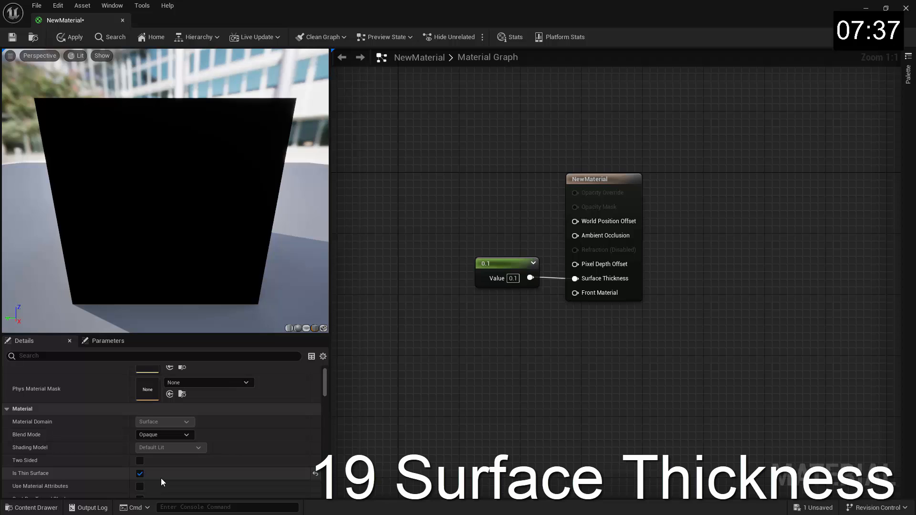
# Open the project settings and search them for "substrate"
pyautogui.click(58, 6)
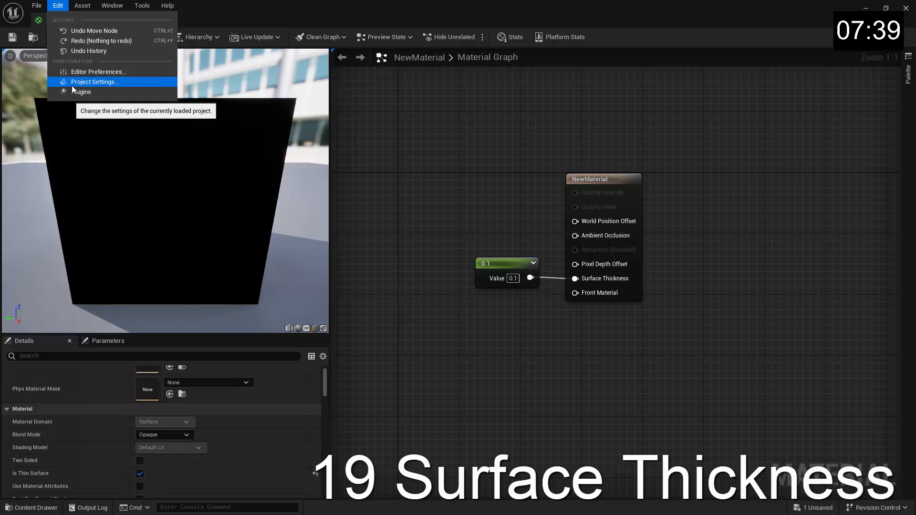
pyautogui.click(95, 82)
pyautogui.write('substrate')
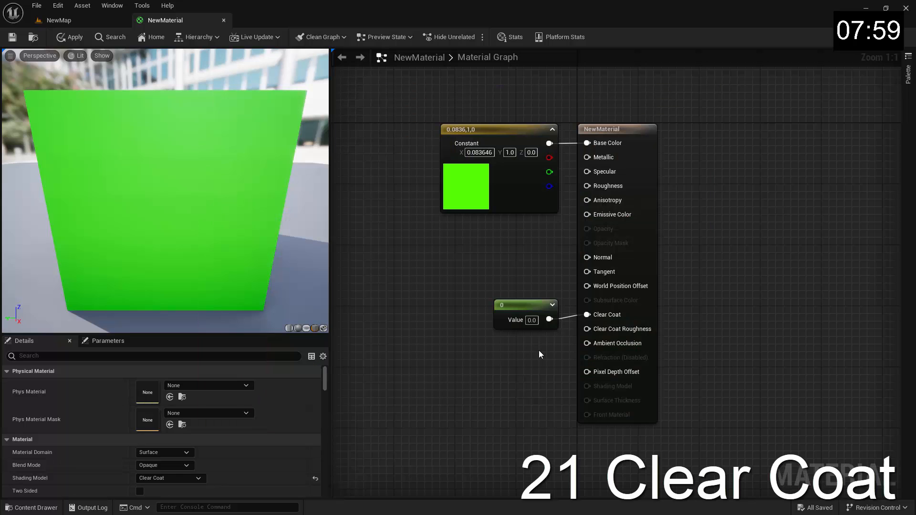
# Set the constant feeding Clear Coat to 1 and connect the 0 constant to Clear Coat Roughness
pyautogui.click(531, 321)
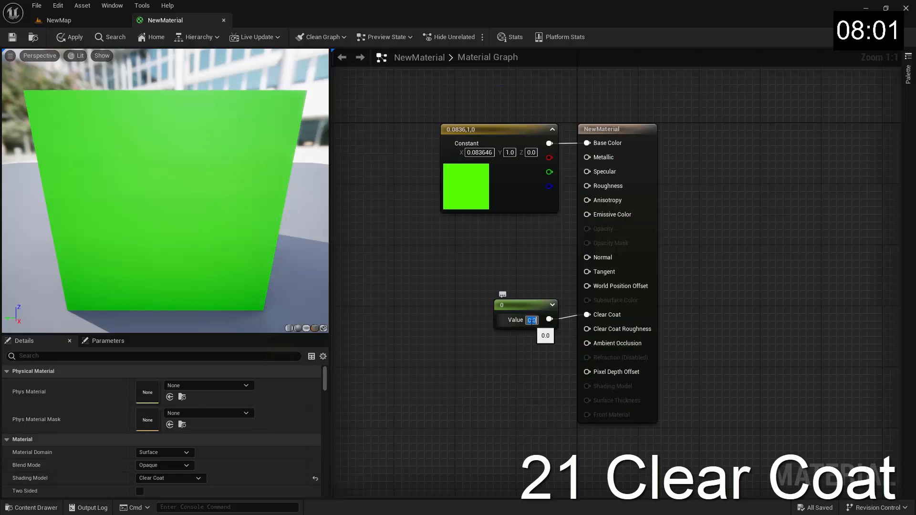
pyautogui.write('1')
pyautogui.press('Return')
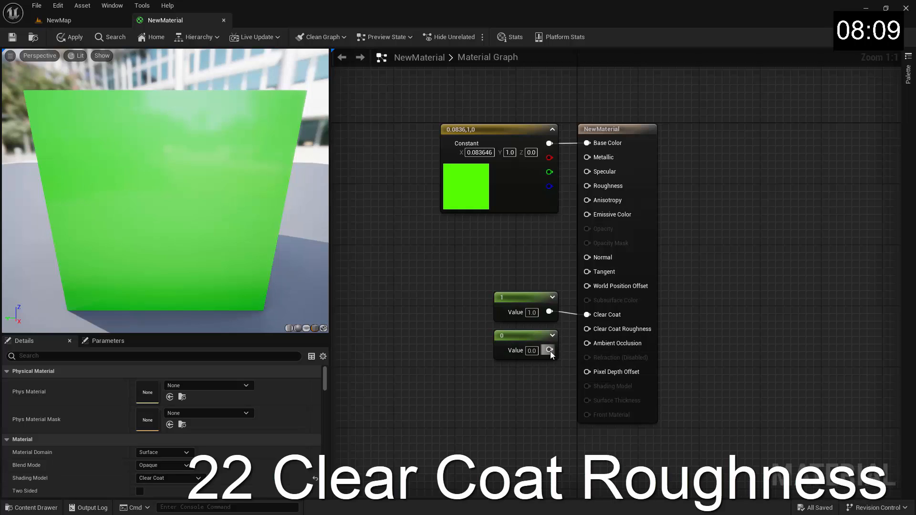
pyautogui.moveTo(550, 350); pyautogui.dragTo(587, 329)
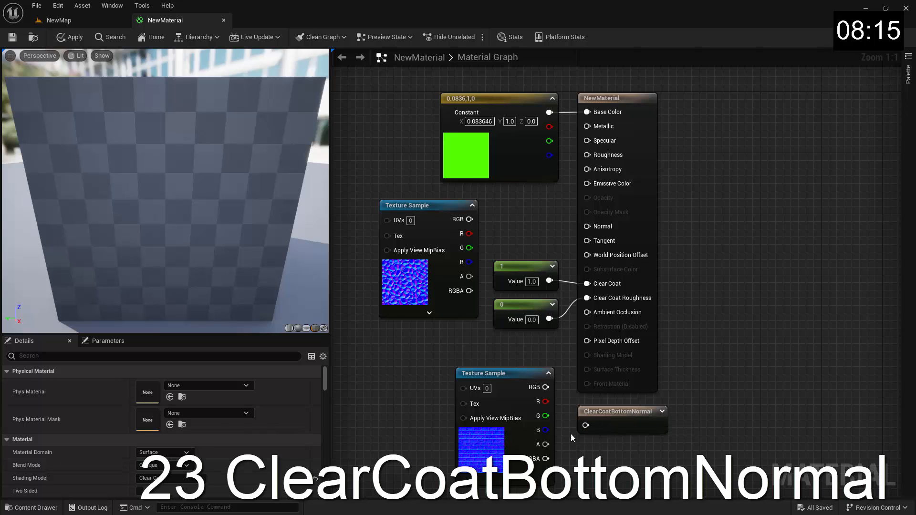
# Connect the brick normal texture's RGB to ClearCoatBottomNormal and the pebble normal texture's RGB to Normal
pyautogui.moveTo(546, 387); pyautogui.dragTo(586, 426)
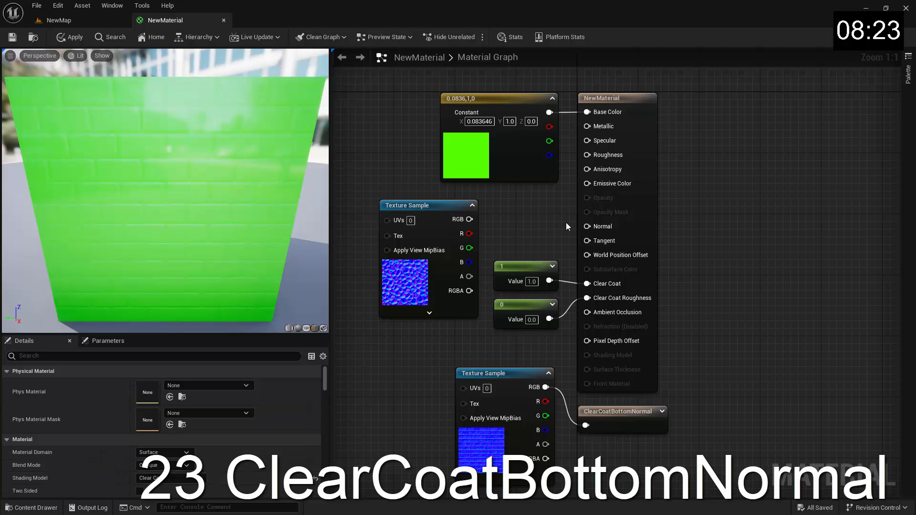
pyautogui.moveTo(469, 219); pyautogui.dragTo(587, 226)
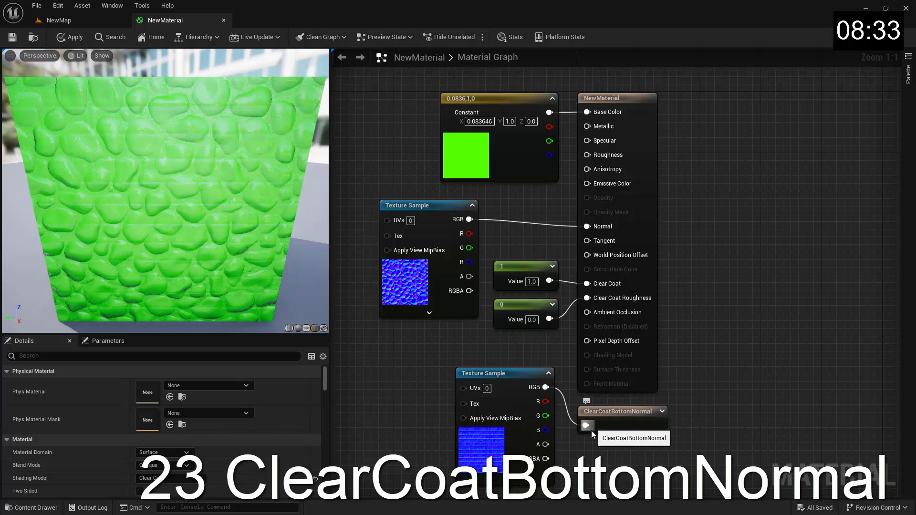
# Open the project settings and search them for "clear coat"
pyautogui.click(58, 6)
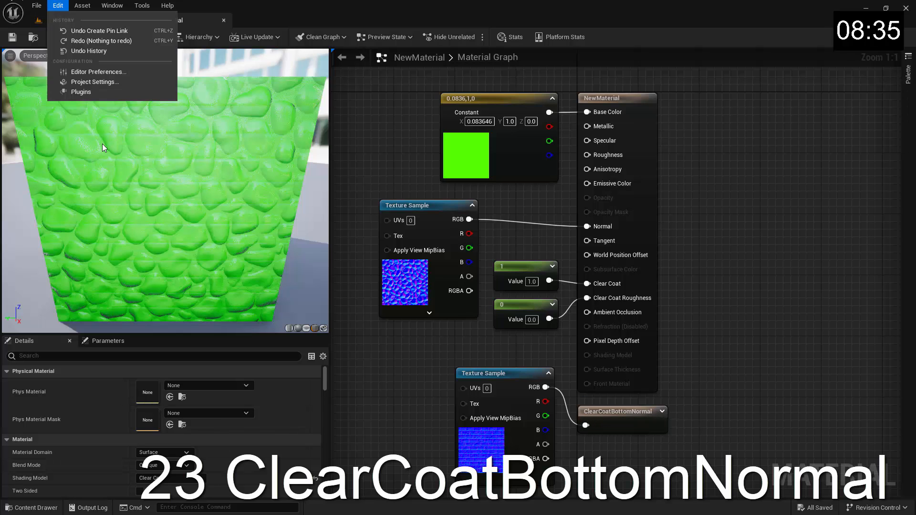
pyautogui.click(87, 82)
pyautogui.click(222, 33)
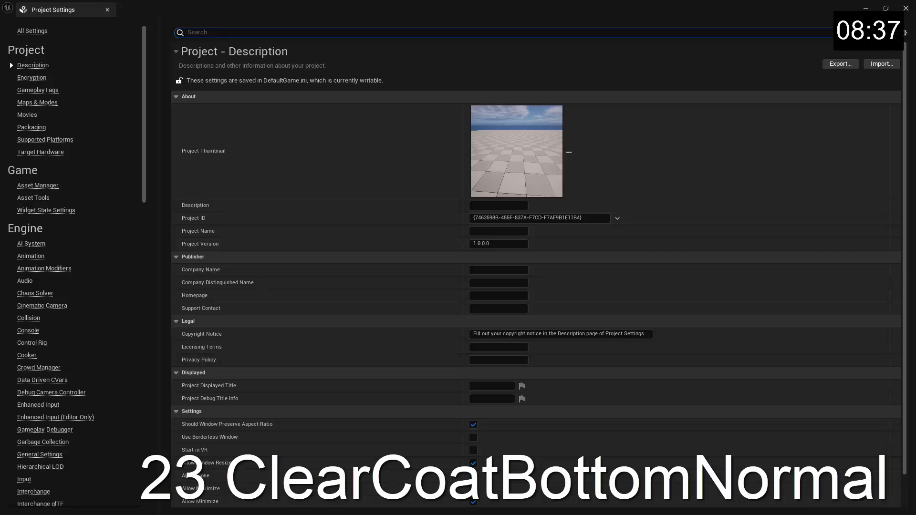
pyautogui.write('clear coat')
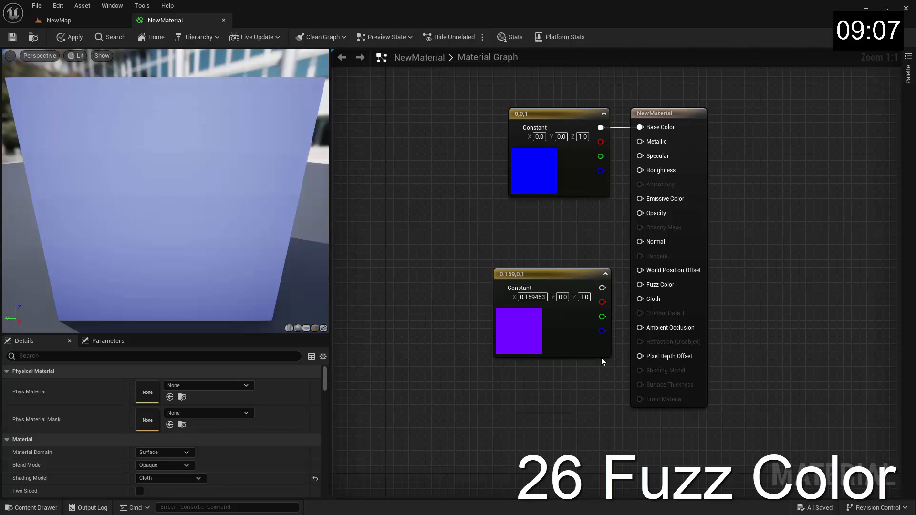
# Connect the purple constant to Fuzz Color and the scalar constant to Cloth, setting the scalar's value to 1
pyautogui.moveTo(603, 288); pyautogui.dragTo(640, 285)
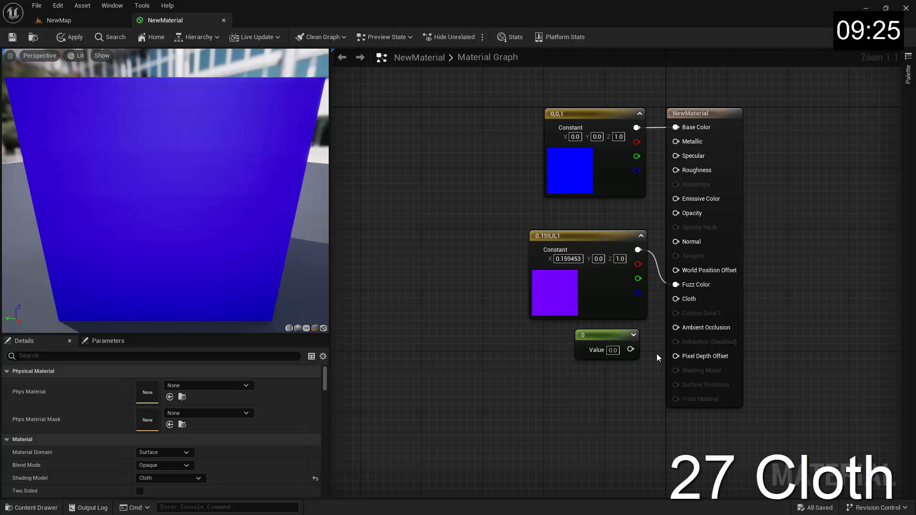
pyautogui.moveTo(671, 310); pyautogui.dragTo(675, 299)
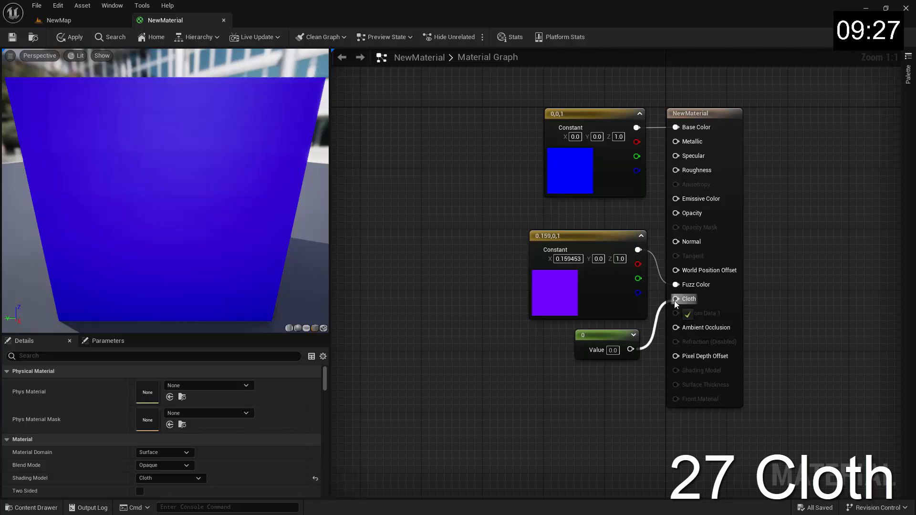
pyautogui.click(613, 350)
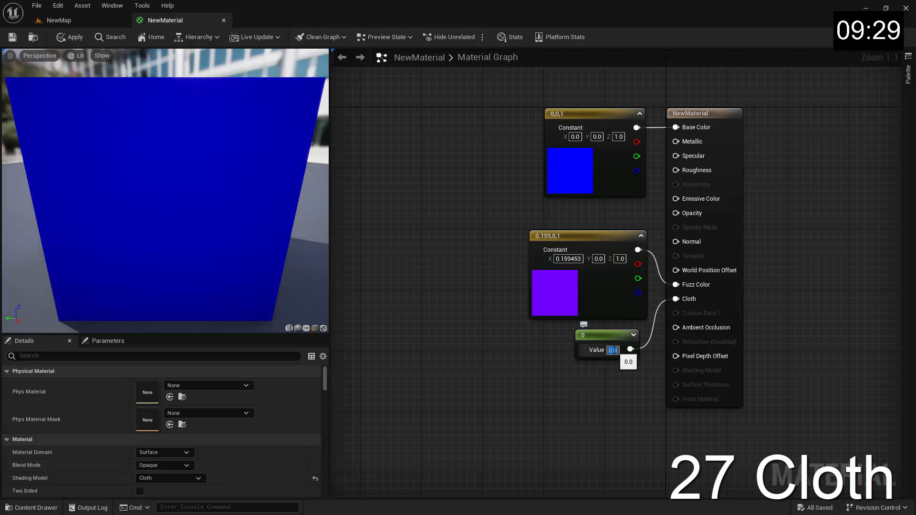
pyautogui.write('1')
pyautogui.press('Return')
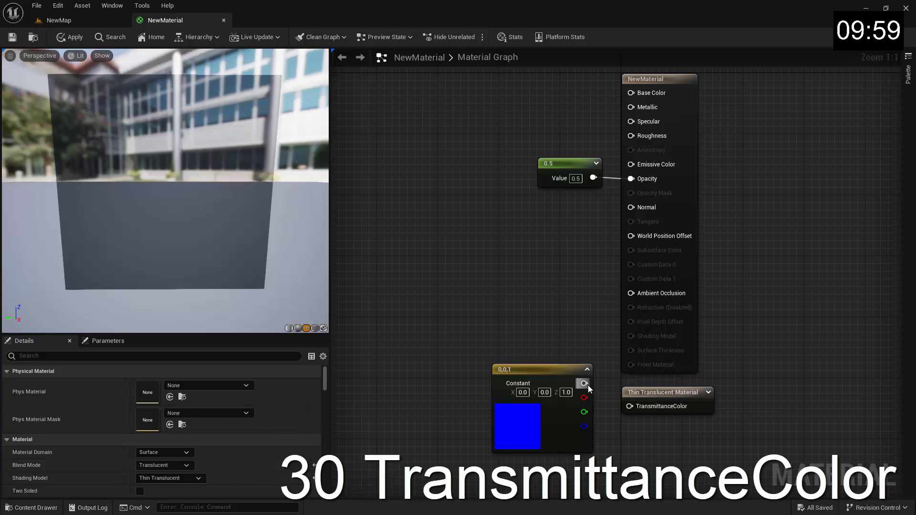
# Connect the blue constant to TransmittanceColor, and set the blue channel of the constant feeding ScatteringCoefficients to 1
pyautogui.moveTo(584, 383); pyautogui.dragTo(630, 406)
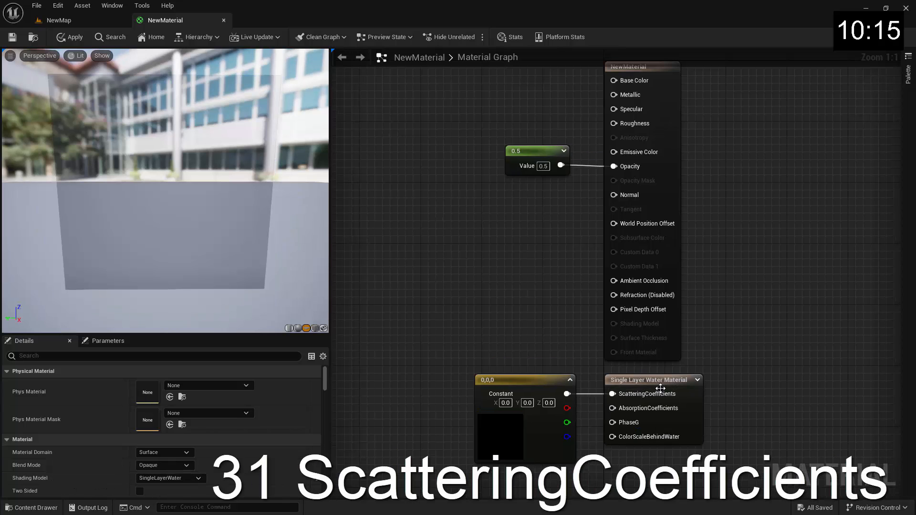
pyautogui.doubleClick(501, 435)
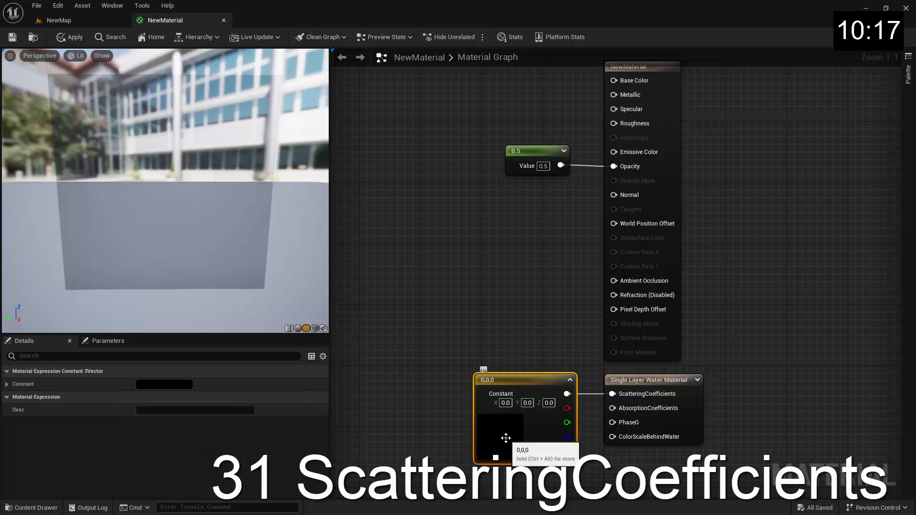
pyautogui.click(535, 451)
pyautogui.write('1')
pyautogui.press('Return')
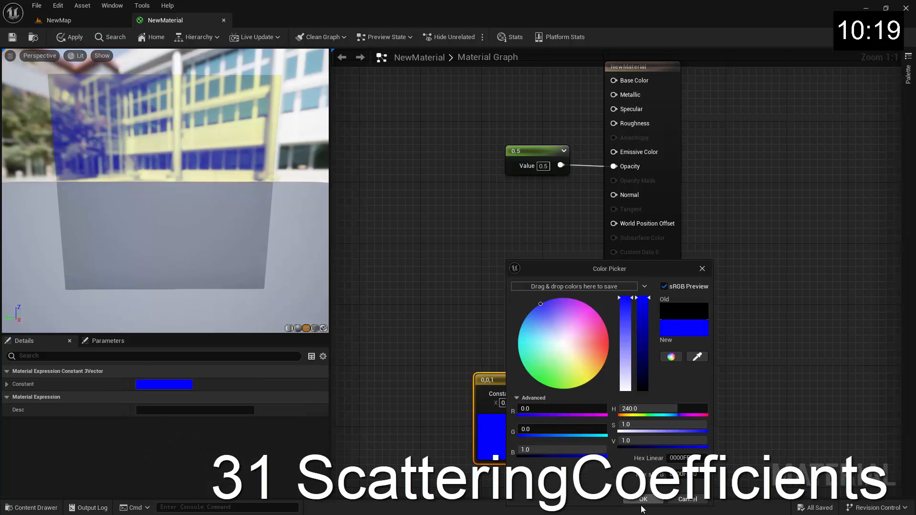
pyautogui.click(650, 502)
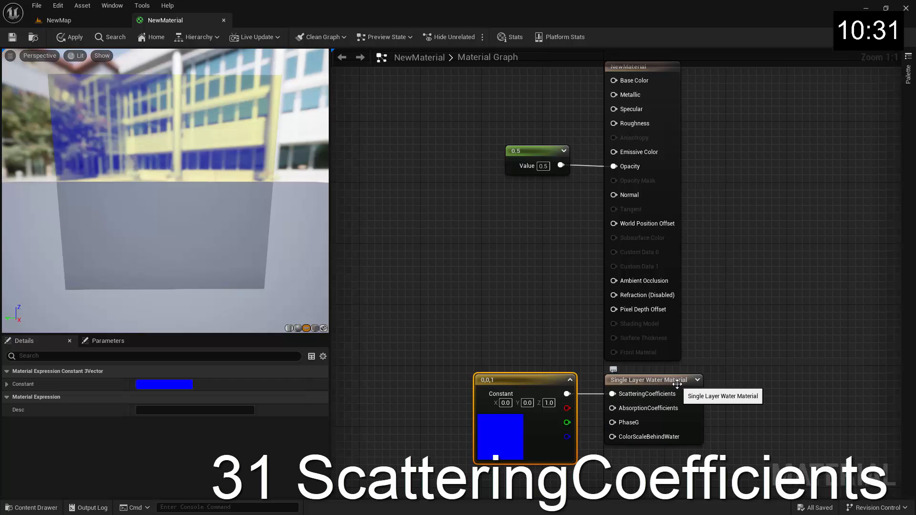
pyautogui.click(516, 348)
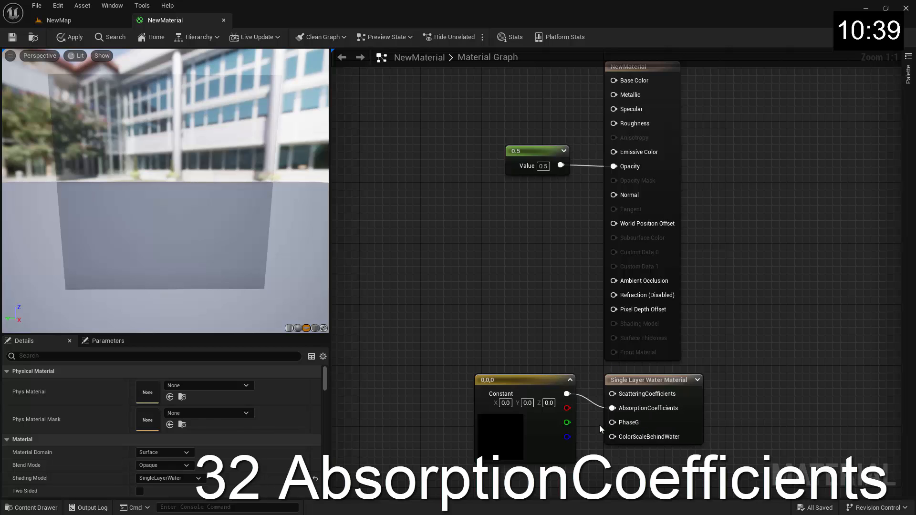
# Make the constant feeding AbsorptionCoefficients blue by raising its B channel to near maximum
pyautogui.doubleClick(507, 438)
pyautogui.moveTo(520, 450); pyautogui.dragTo(544, 451)
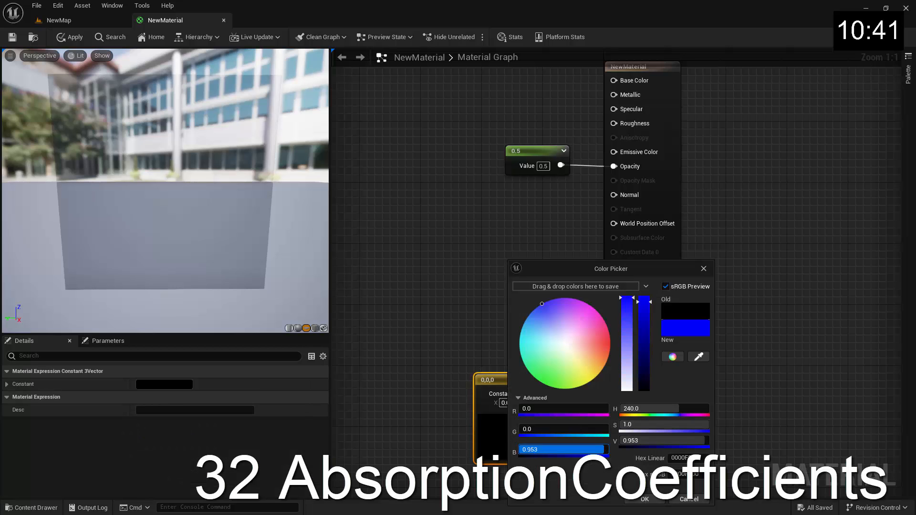
pyautogui.click(645, 499)
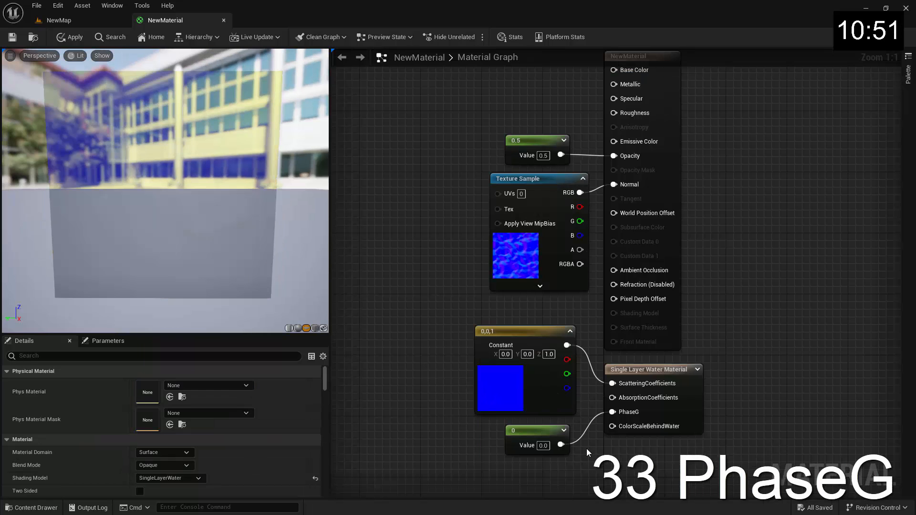
# Set the constant feeding PhaseG to 0.5 and then to 1
pyautogui.click(544, 446)
pyautogui.write('0.5')
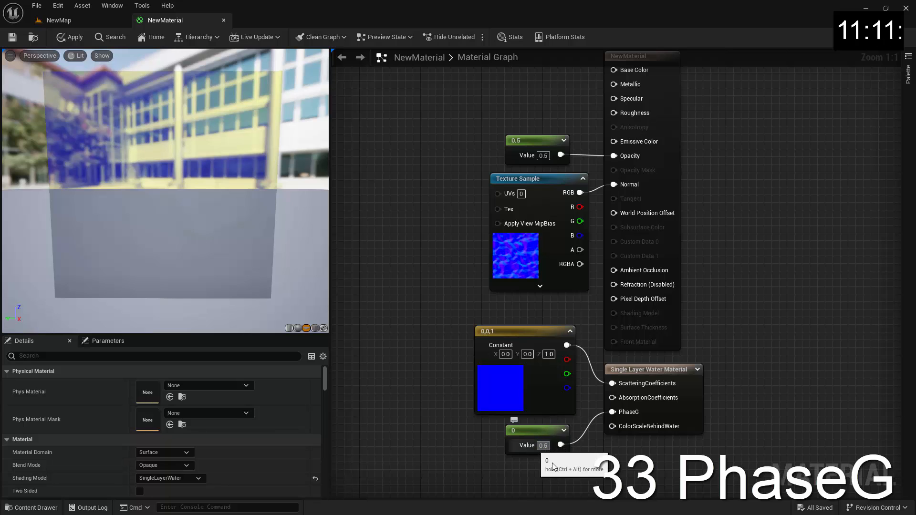
pyautogui.press('Return')
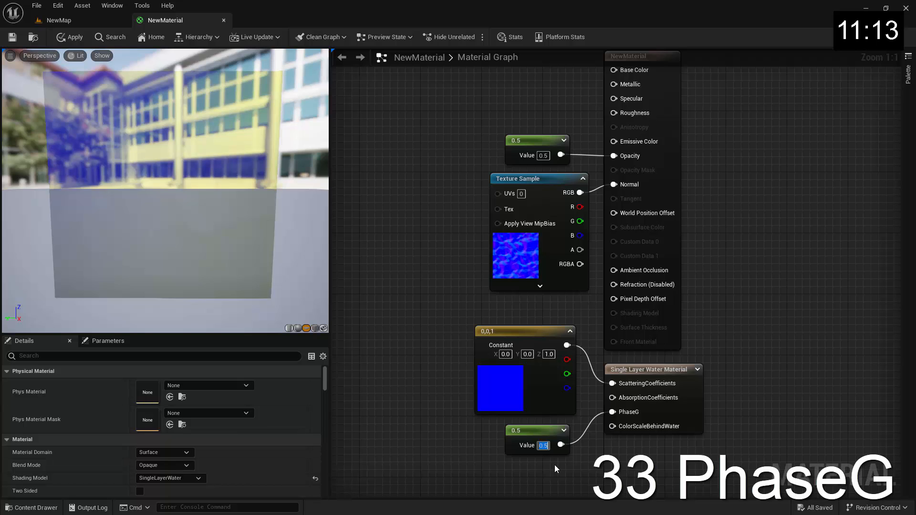
pyautogui.write('1')
pyautogui.press('Return')
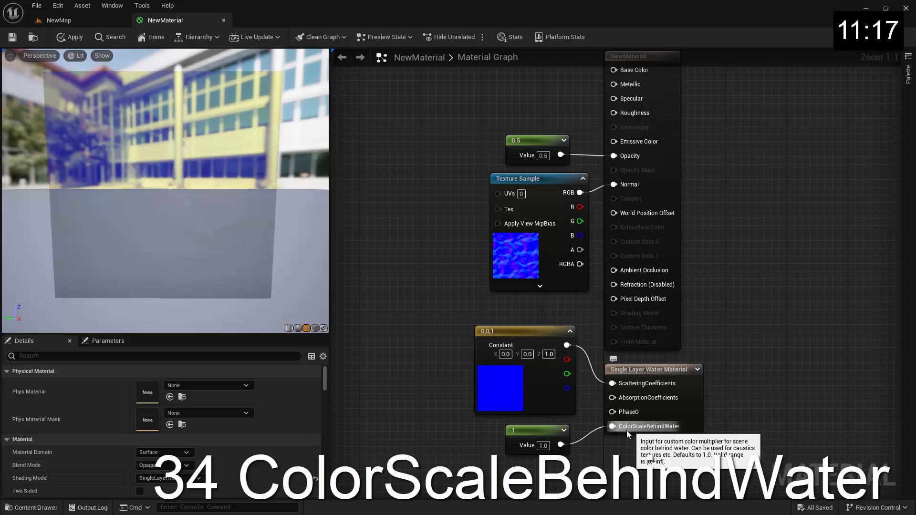
# Set the constant feeding ColorScaleBehindWater to 0.5
pyautogui.click(544, 446)
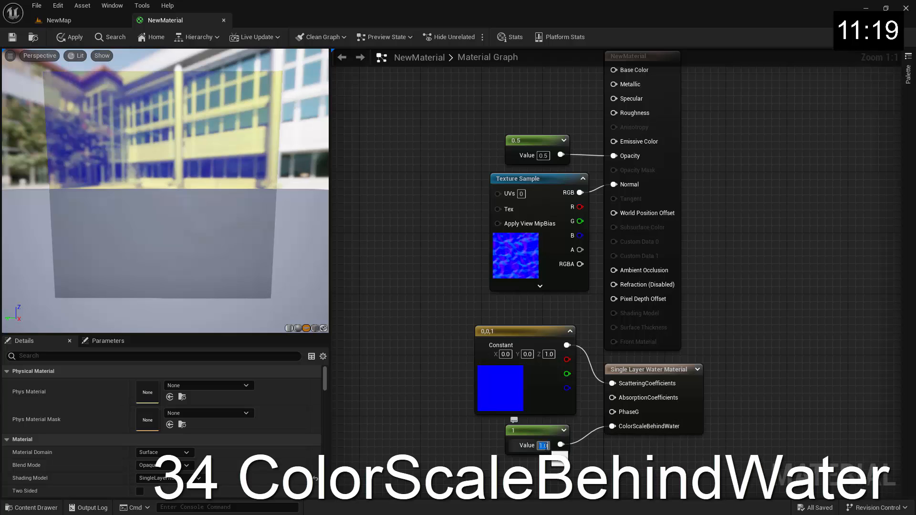
pyautogui.write('0.5')
pyautogui.press('Return')
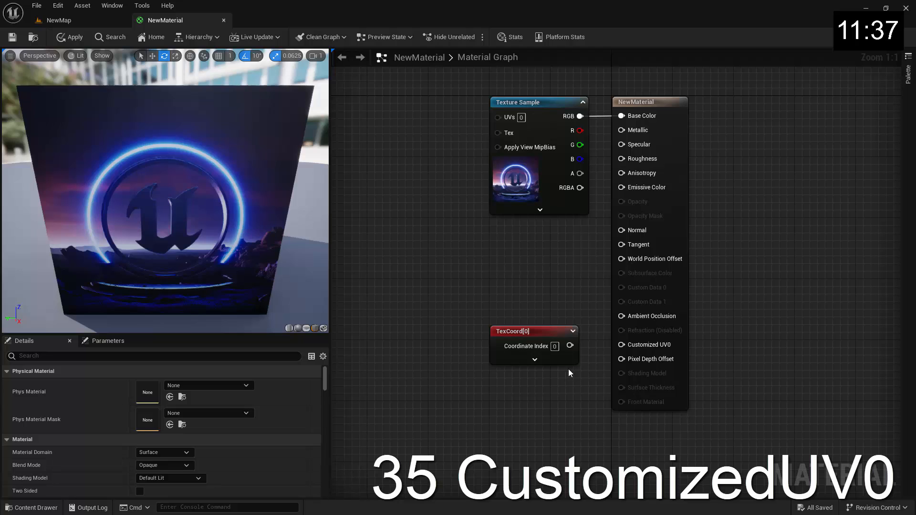
# Connect the TexCoord node to Customized UV0 and filter the material's details by "num" to locate Num Customized UVs
pyautogui.moveTo(568, 346); pyautogui.dragTo(621, 345)
pyautogui.click(189, 356)
pyautogui.write('num')
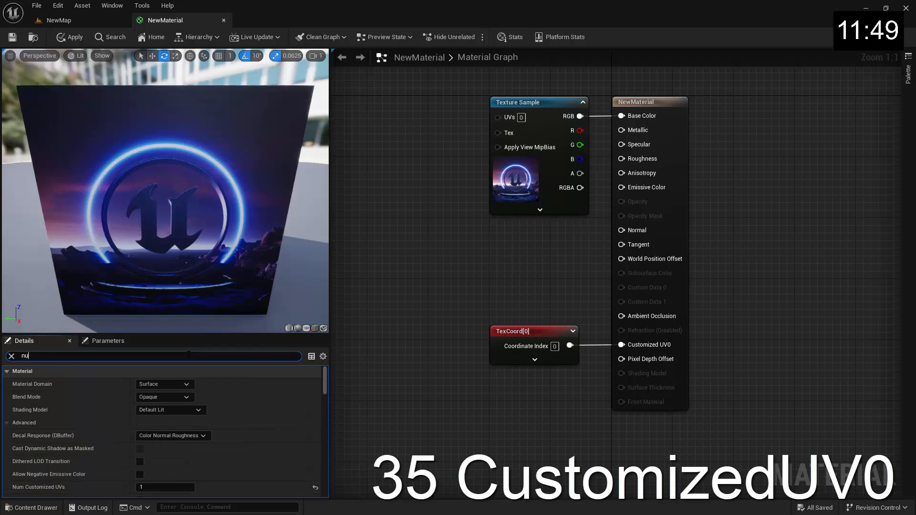